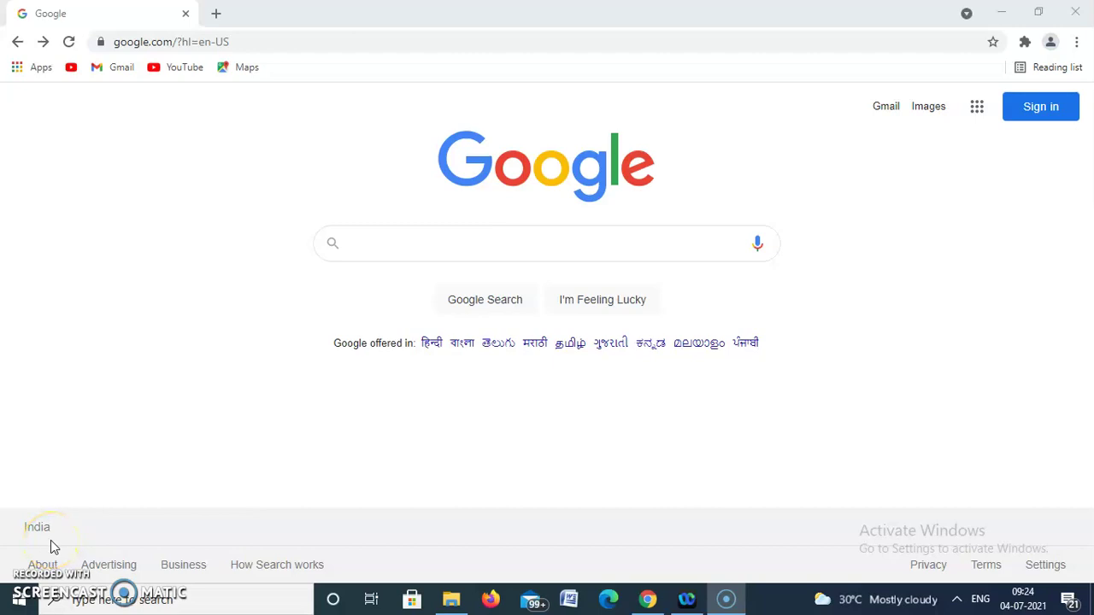
Step: Search Google for 'google scholar' using the autocomplete suggestion after typing 'goo'
click(385, 243)
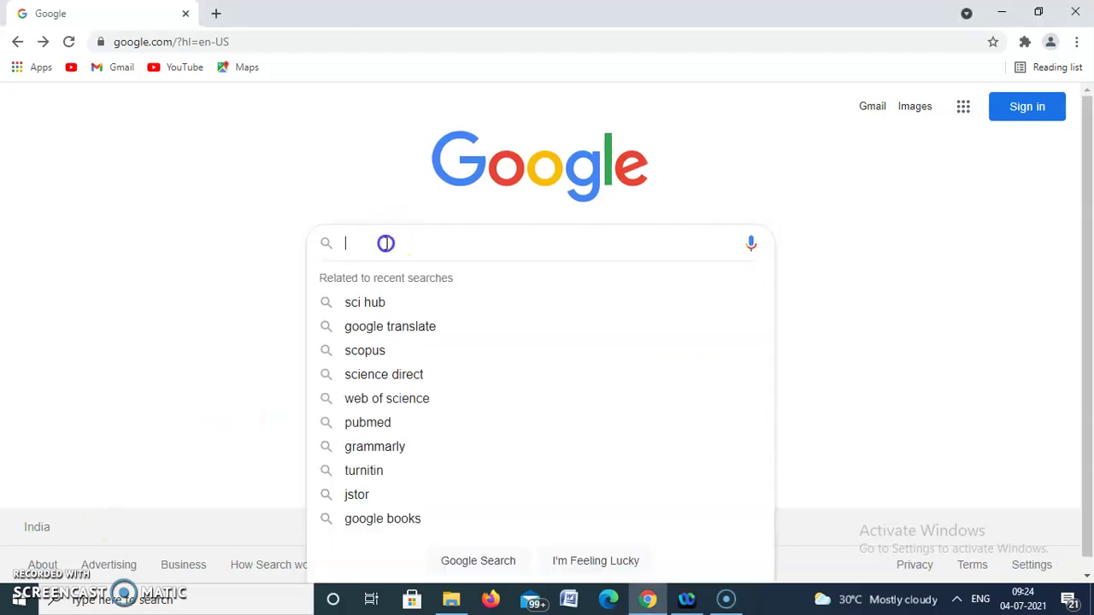
text(goo)
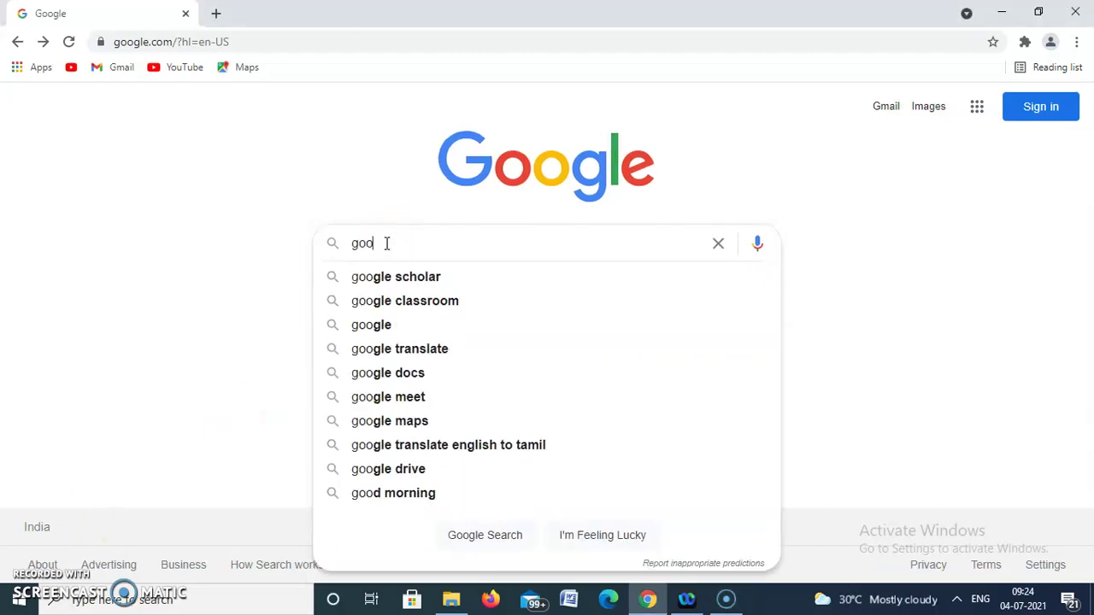
click(382, 277)
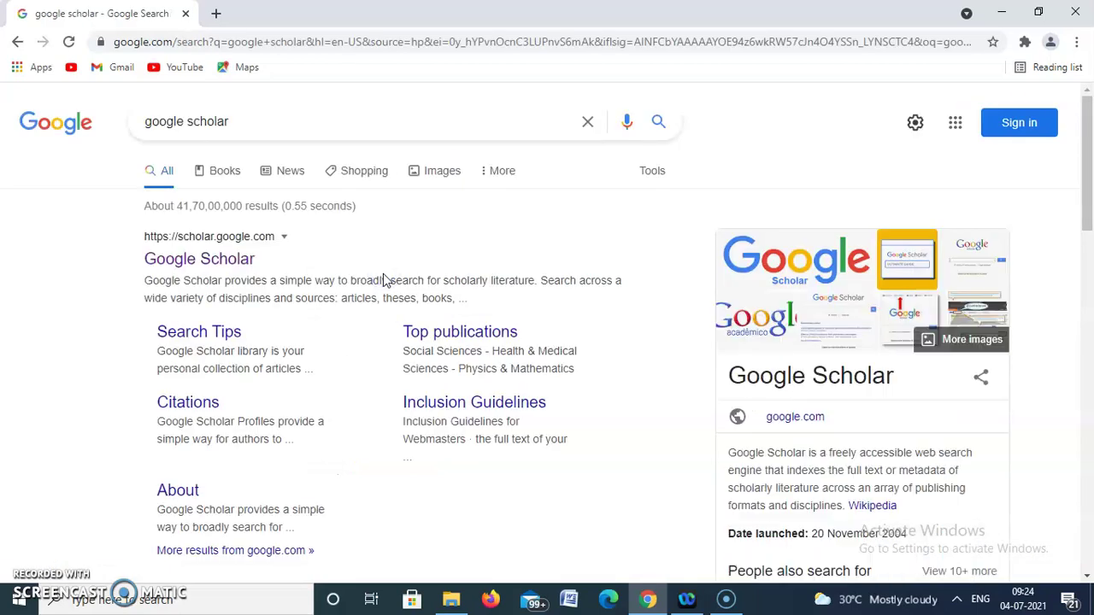
click(229, 267)
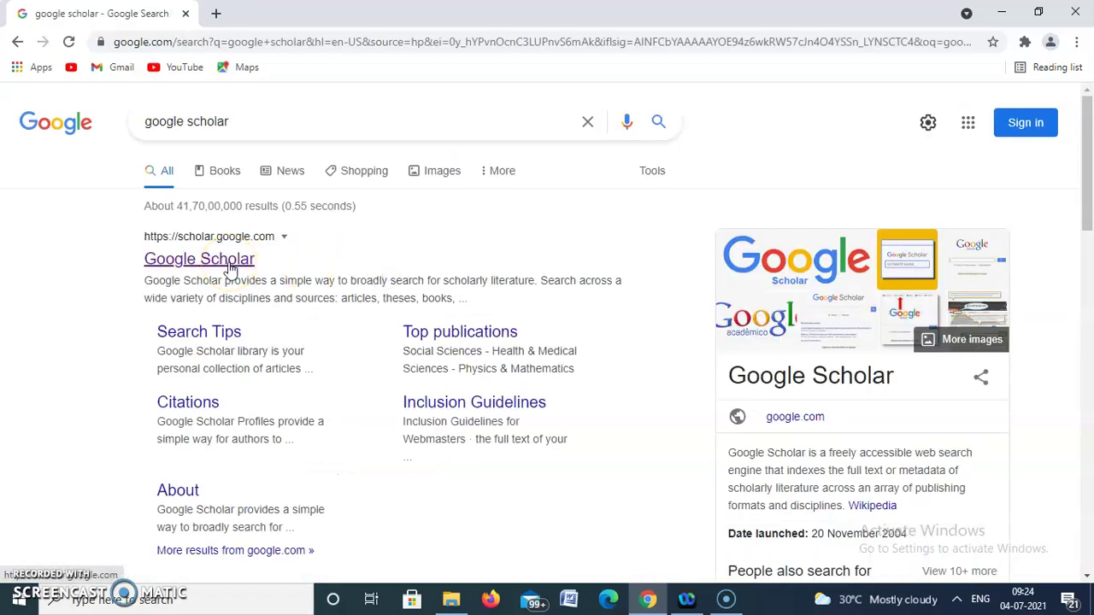
Step: Open the Google Scholar site and start creating a profile from My profile
click(229, 266)
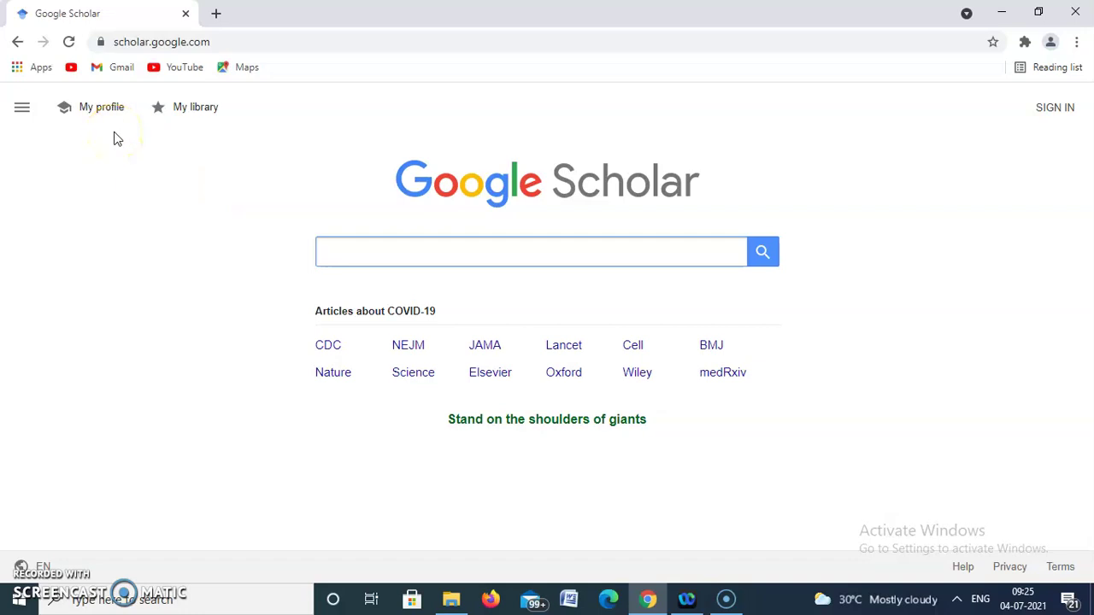
click(110, 111)
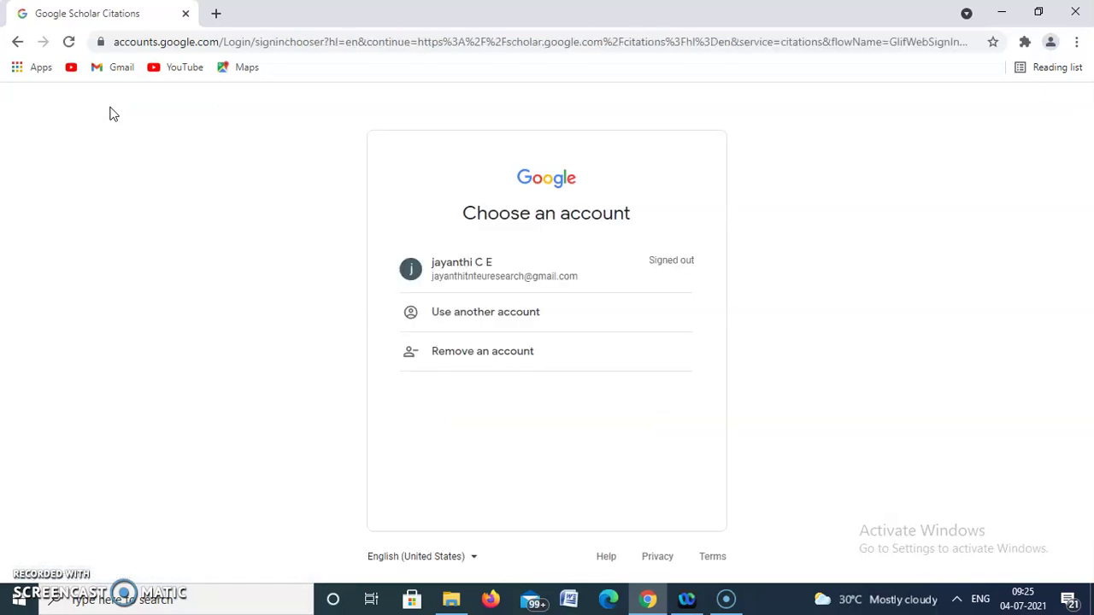
Step: Sign in with the listed Google account by entering the account password
click(482, 278)
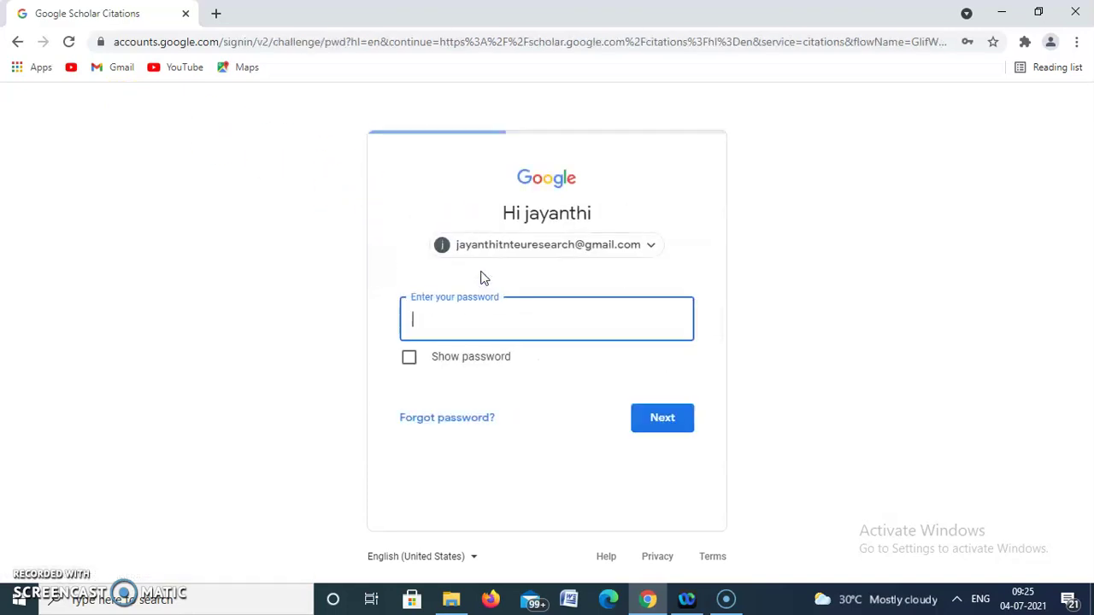
click(440, 319)
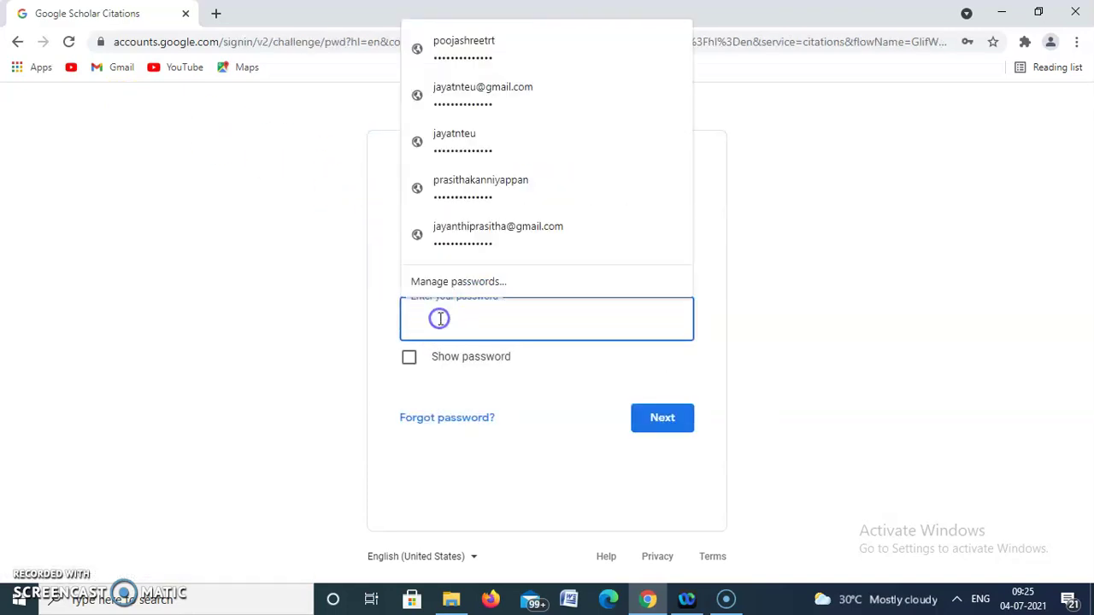
text(•••••)
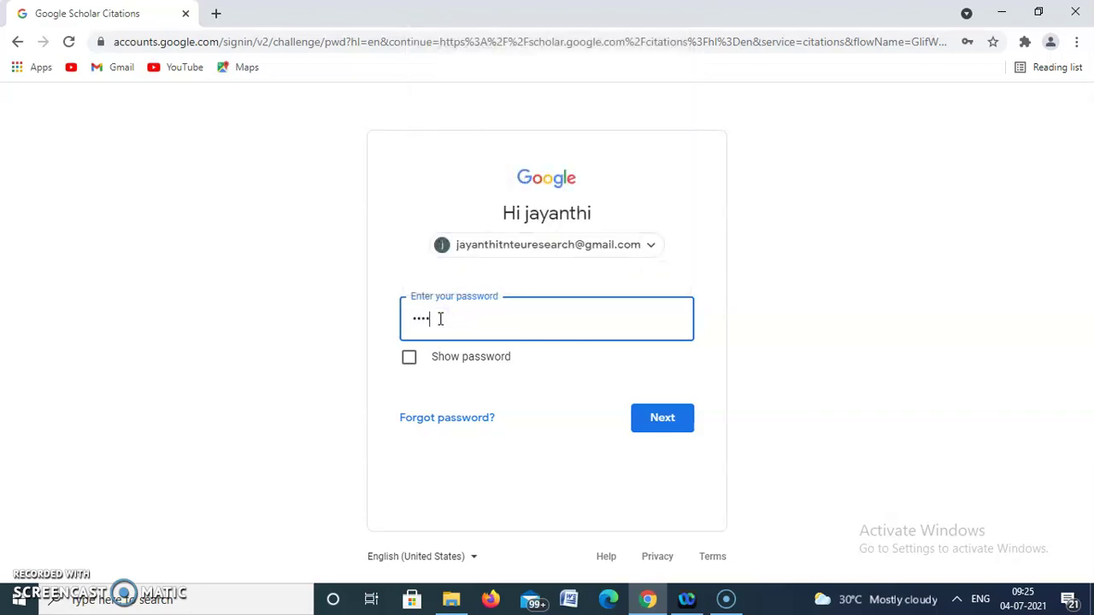
text(••••••••)
click(647, 417)
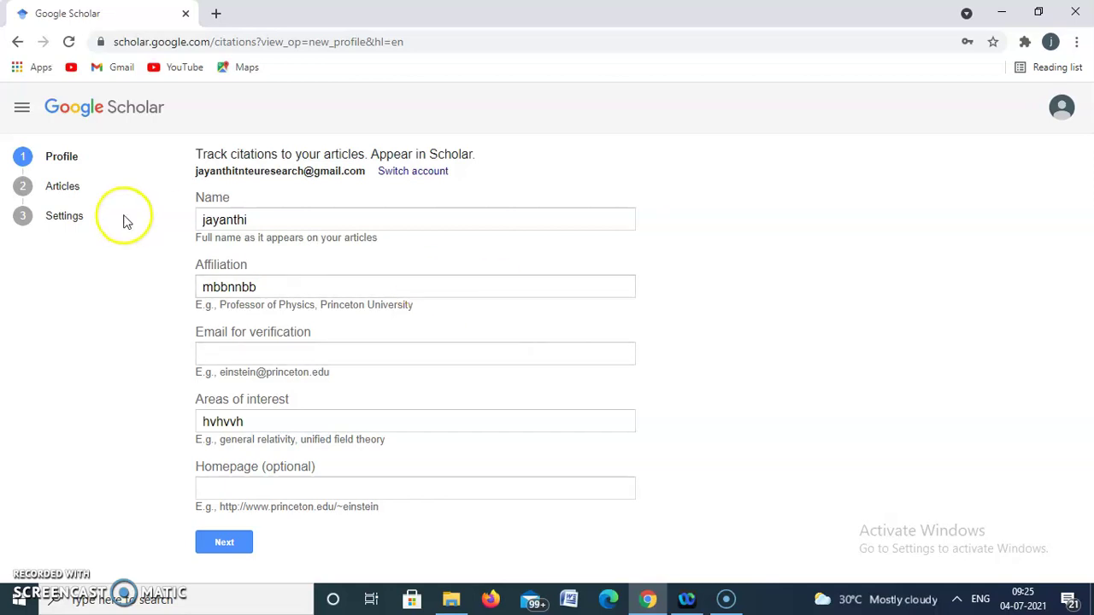
Step: Enter the author's full name with the 'Dr.' title in the Name field
click(199, 220)
text(Dr.)
text(C.)
text( E)
text(.E.)
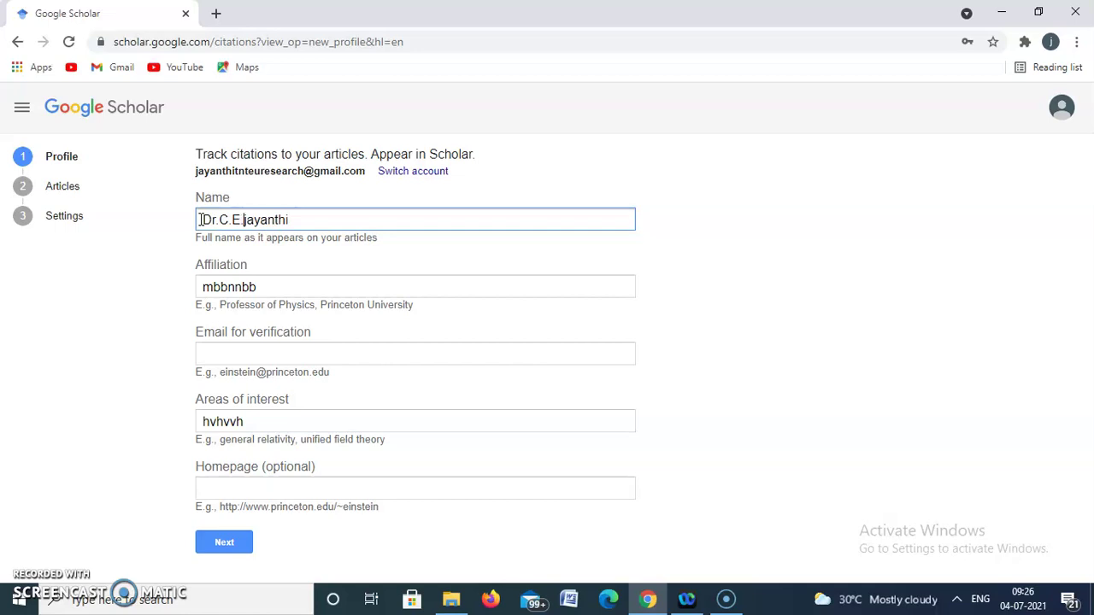
key(Delete)
text(J)
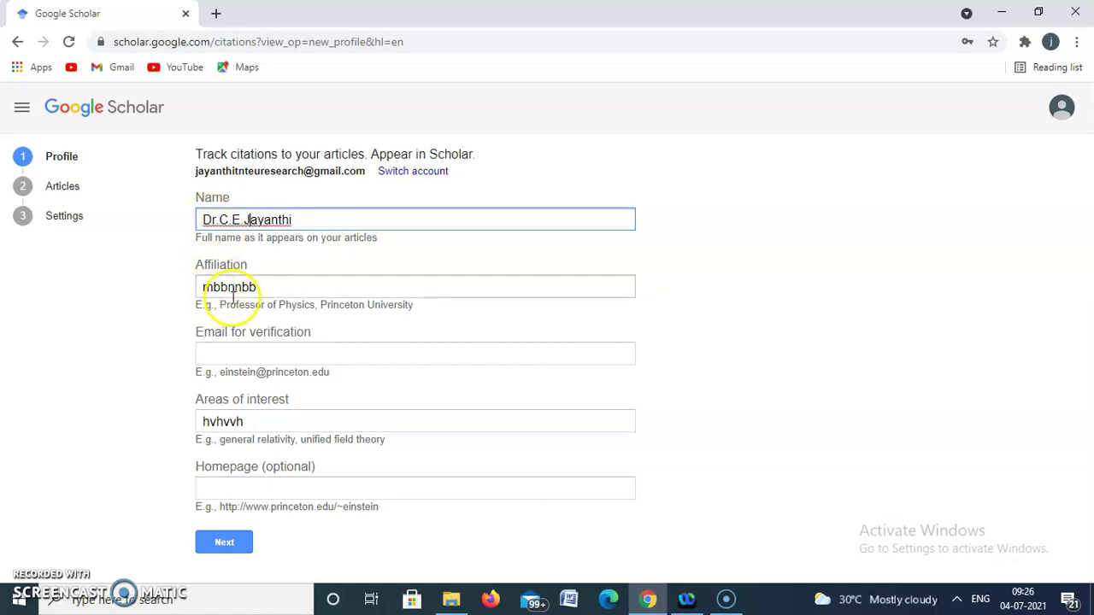
Step: Set the affiliation to 'Assistant professor,TNTEU' from the suggestion list
click(270, 288)
key(BackSpace)
key(BackSpace)
key(BackSpace)
key(BackSpace)
key(BackSpace)
key(BackSpace)
key(BackSpace)
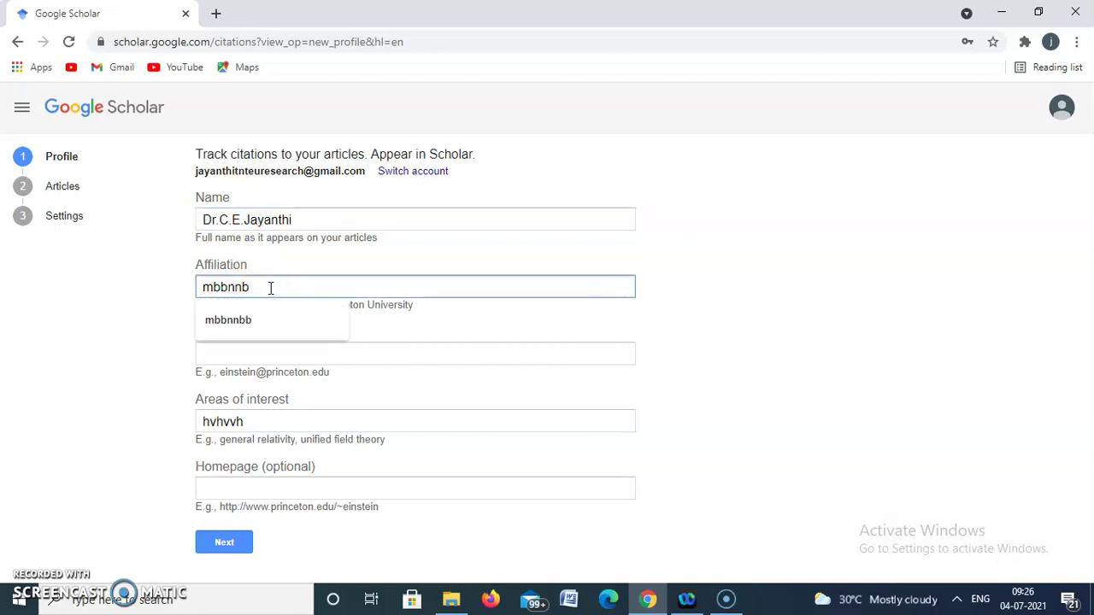
text(Assistant professor,TNTEU)
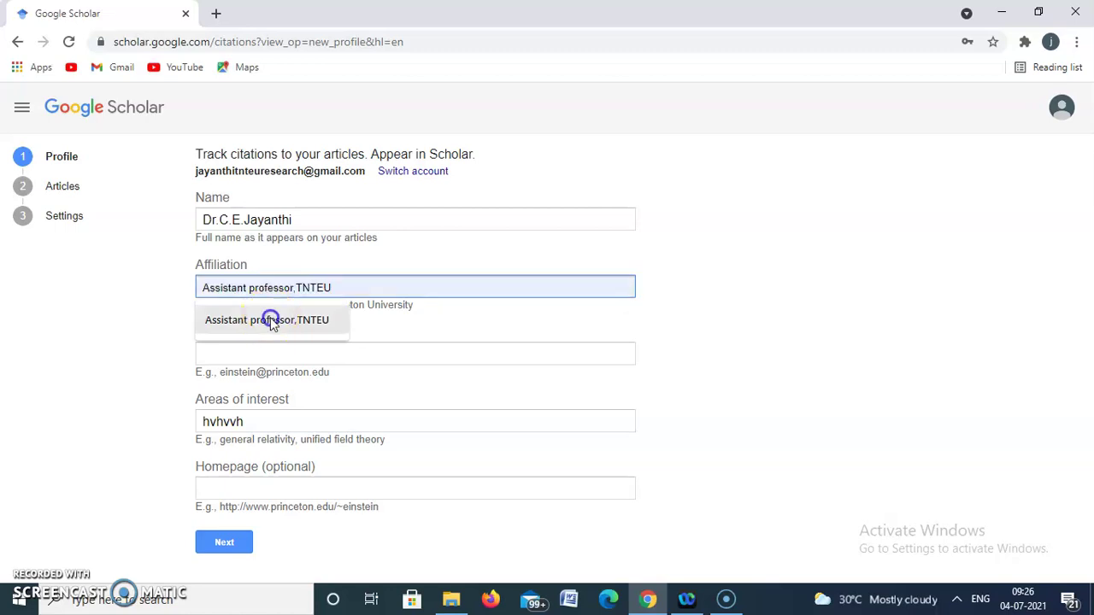
click(267, 318)
click(267, 355)
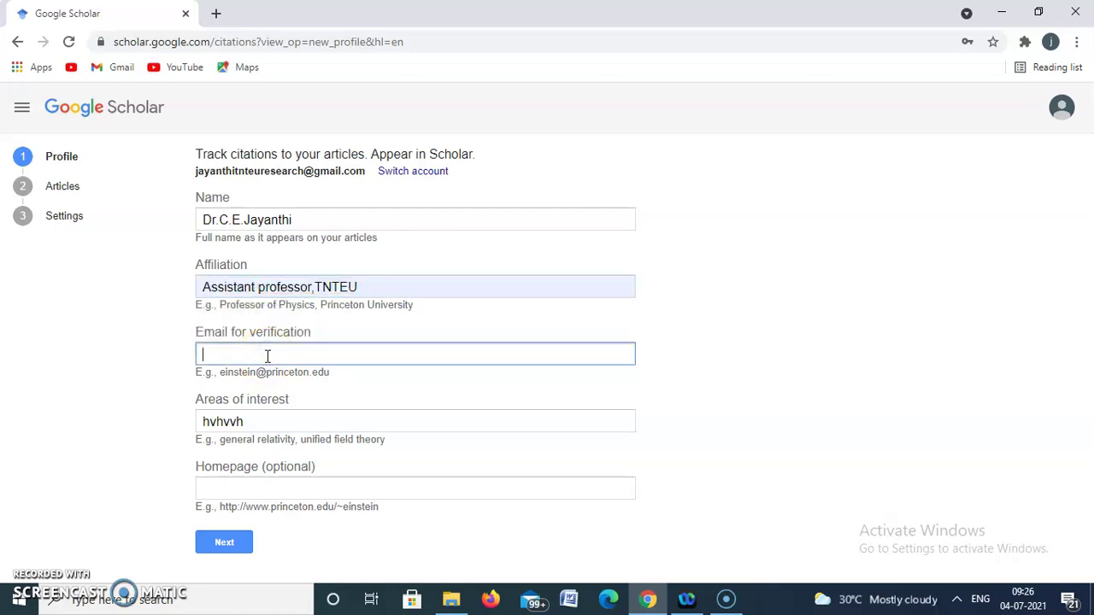
Step: Set areas of interest to 'Teacher Education, Educational Research' and submit the profile details
click(255, 421)
text(hvhvvh)
key(BackSpace)
key(BackSpace)
key(BackSpace)
key(BackSpace)
key(BackSpace)
key(BackSpace)
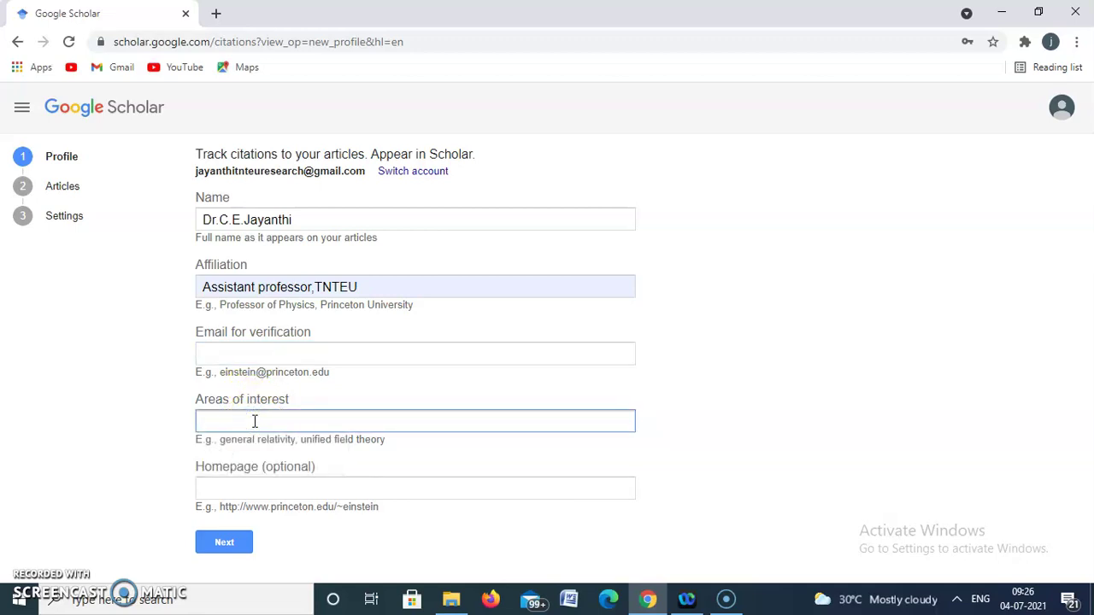
text(Teacher Education, Education)
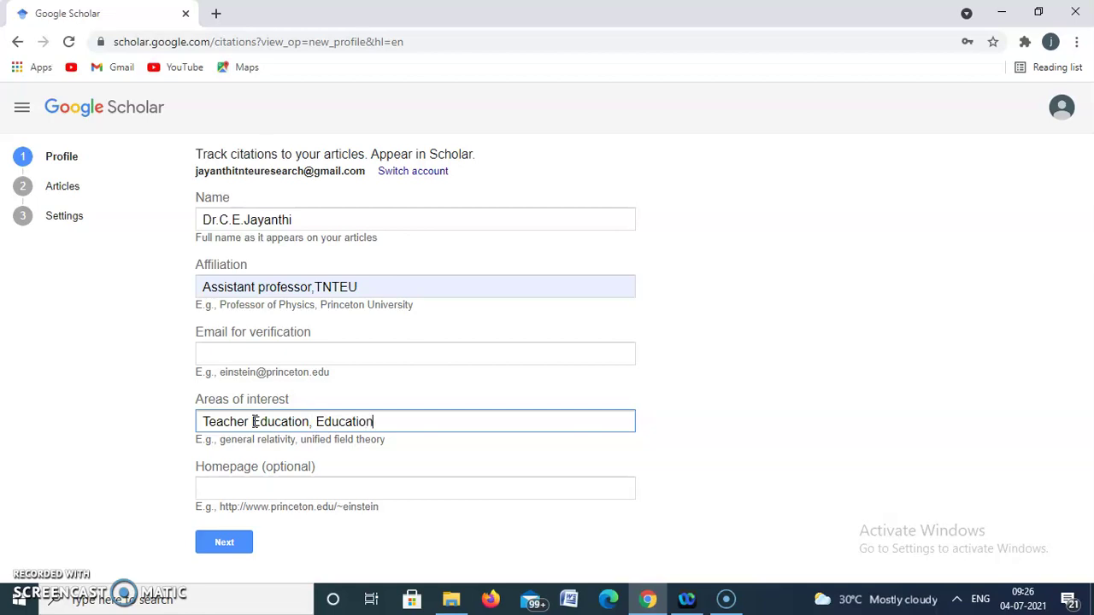
text(al Research)
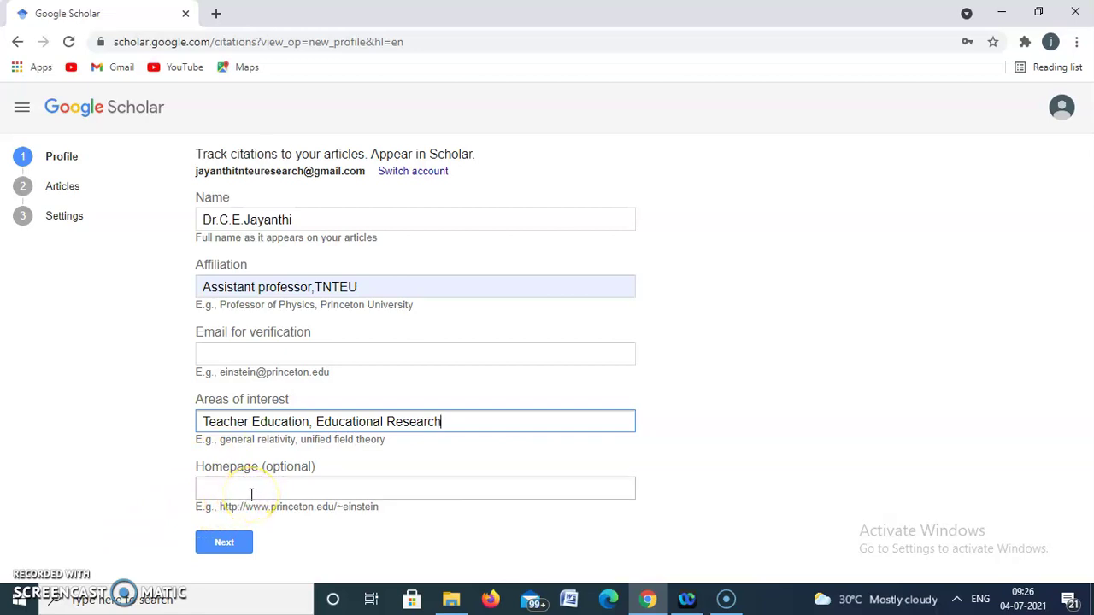
click(222, 545)
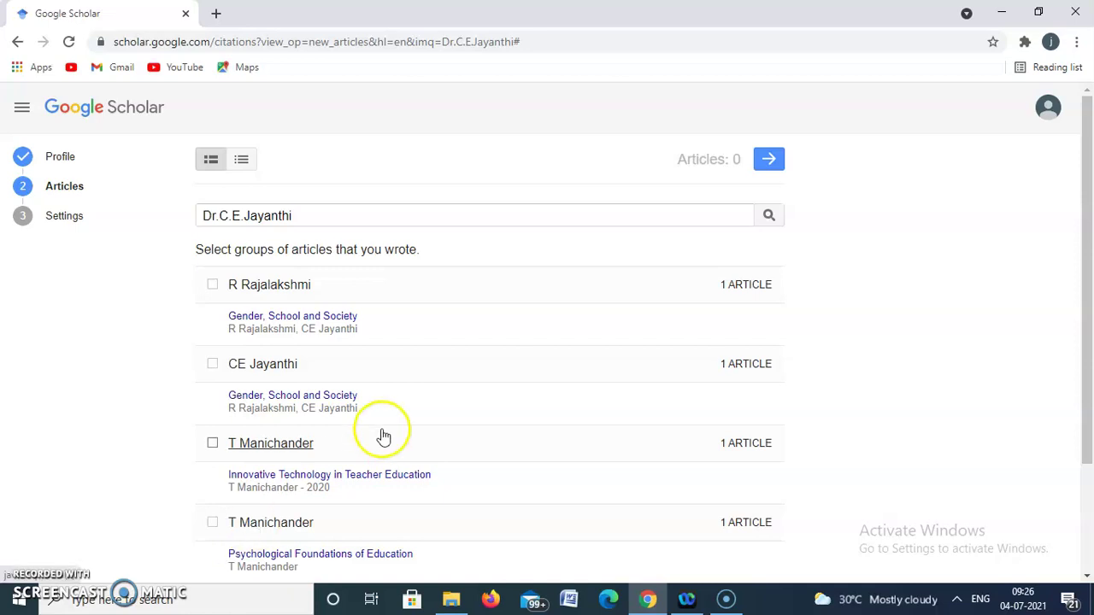
Step: Add Gender, School and Society, Innovative Technology in Teacher Education, Psychological Foundations, and Education for the Challenged articles
drag(1087, 141, 1087, 163)
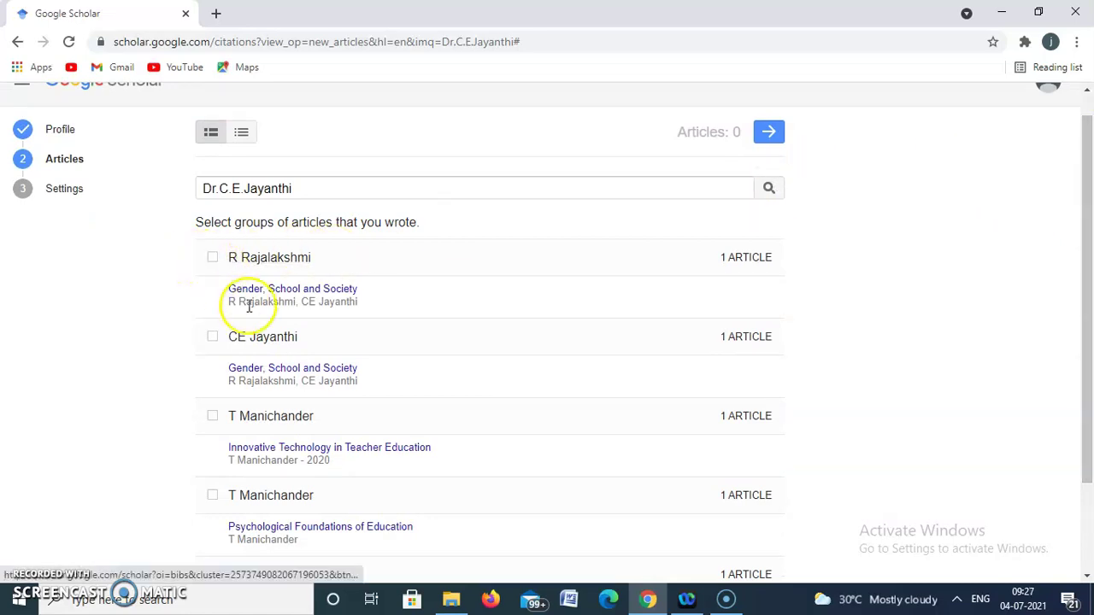
click(213, 259)
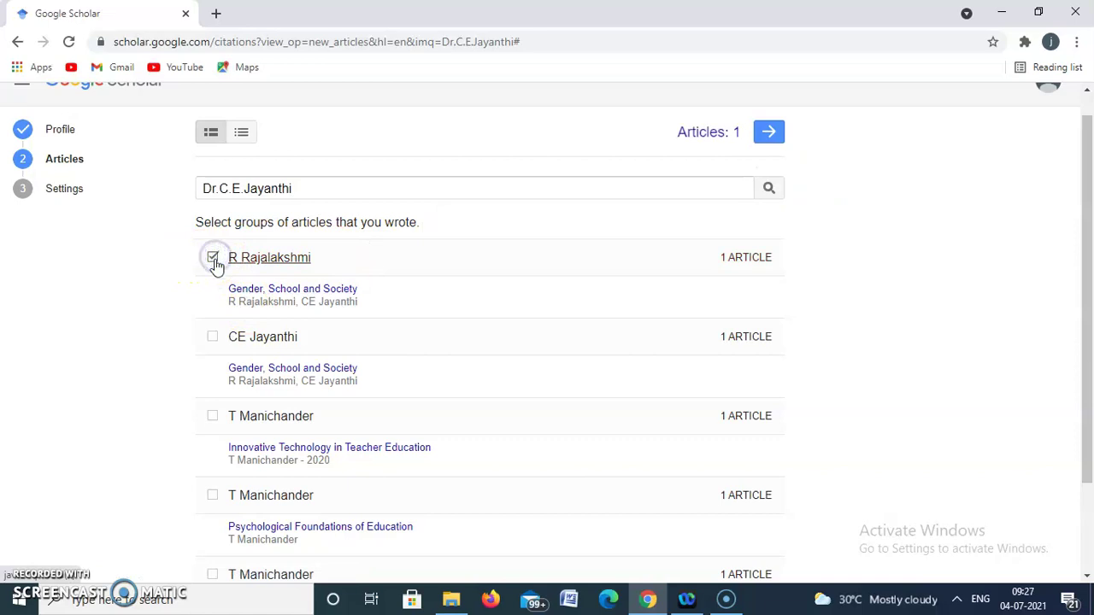
click(211, 337)
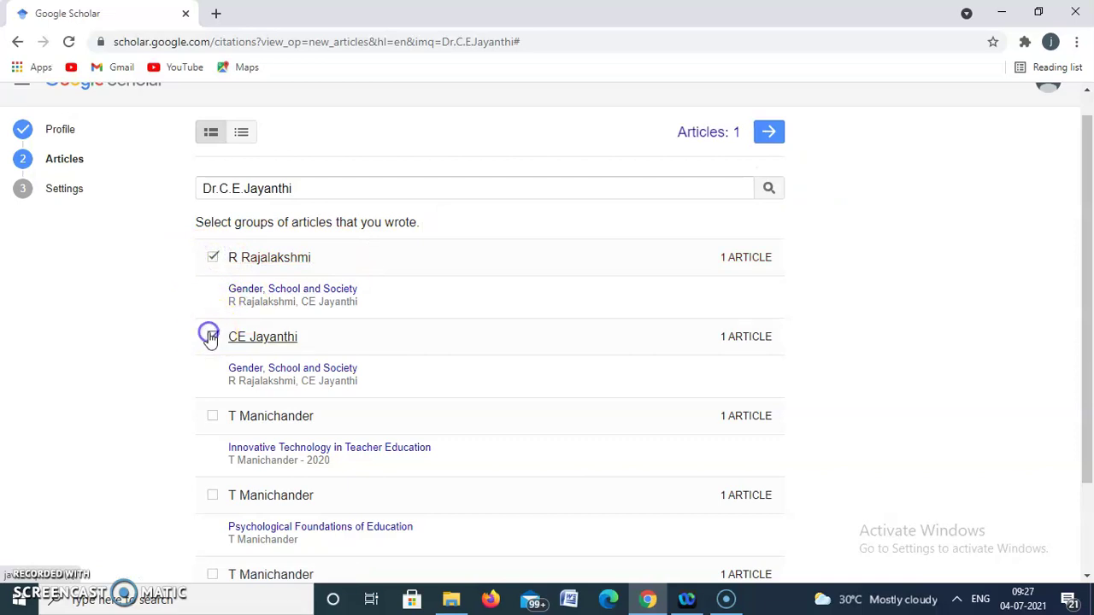
click(212, 416)
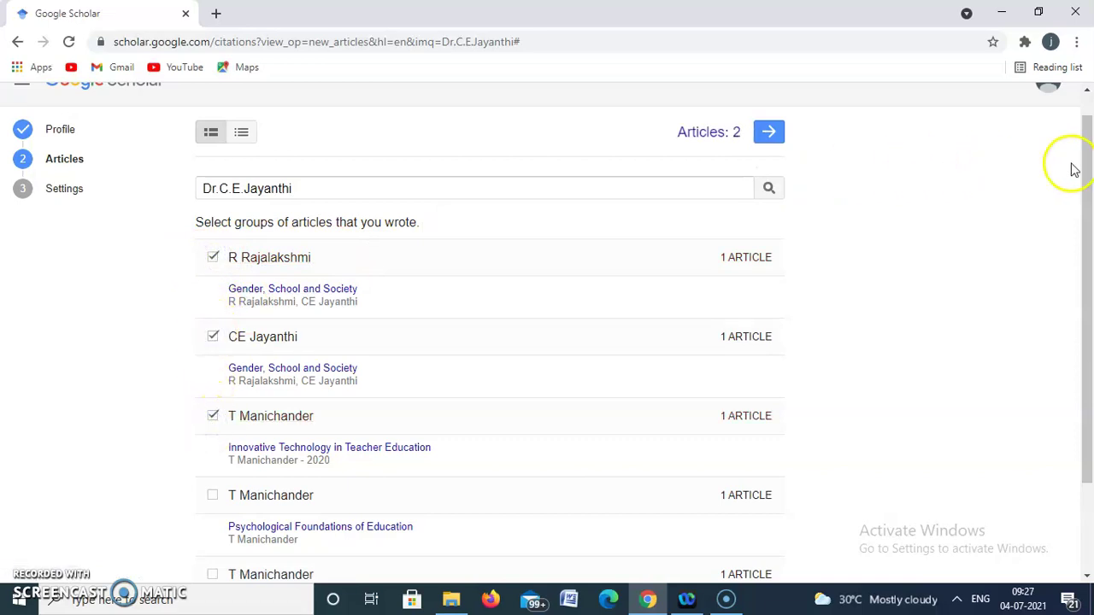
drag(1085, 171, 1083, 266)
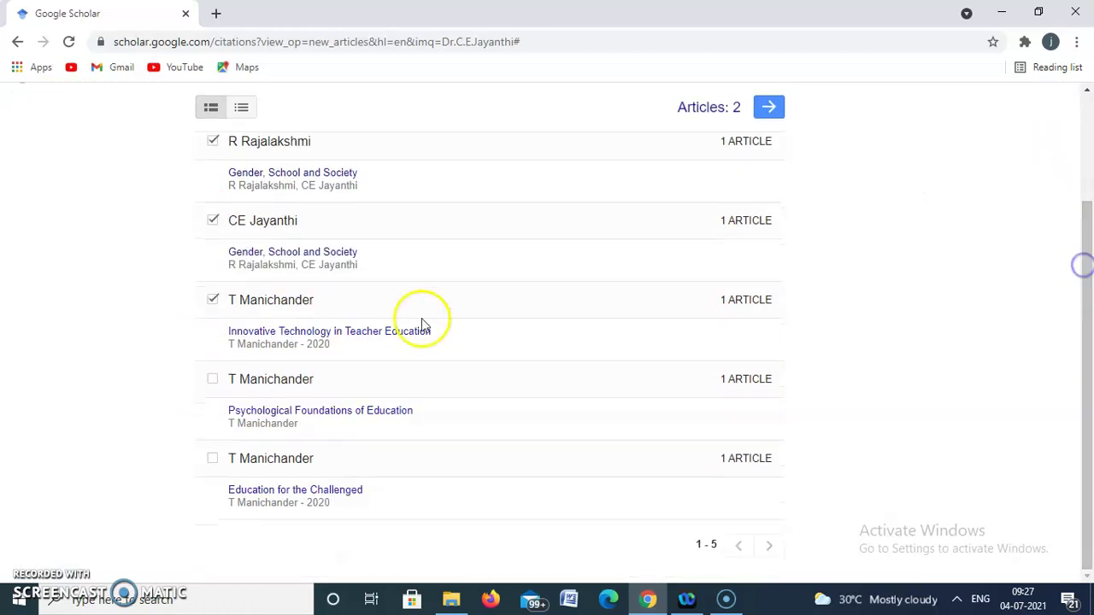
click(211, 379)
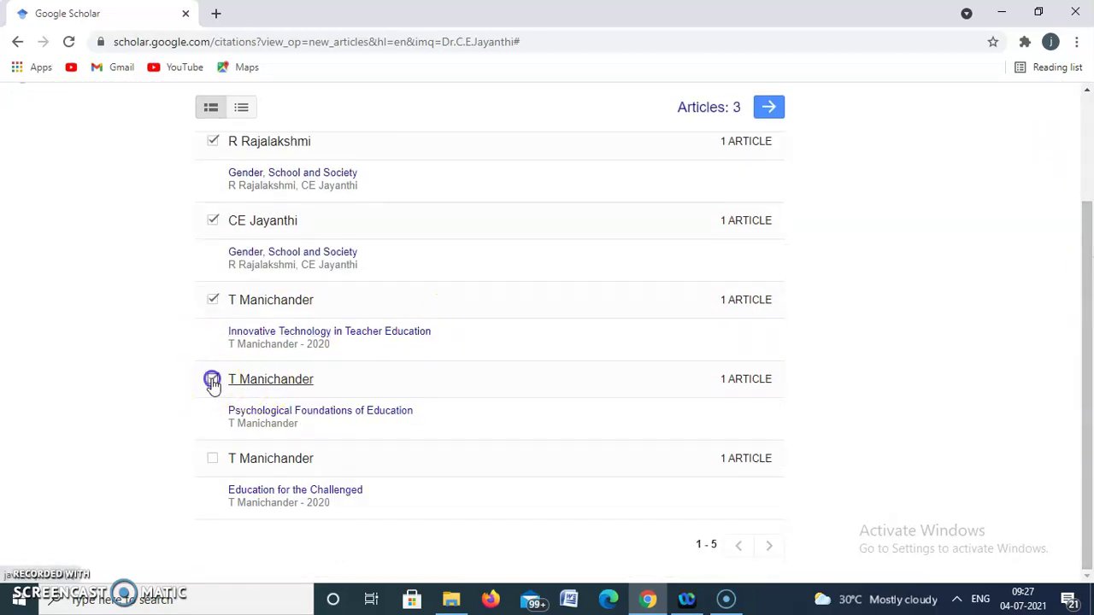
click(212, 458)
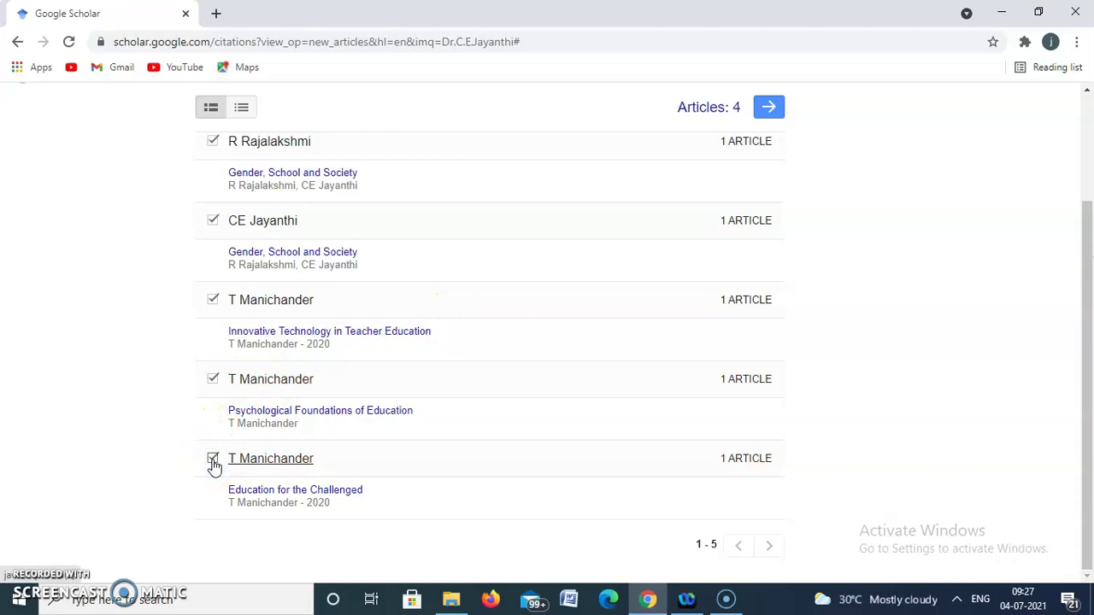
click(772, 109)
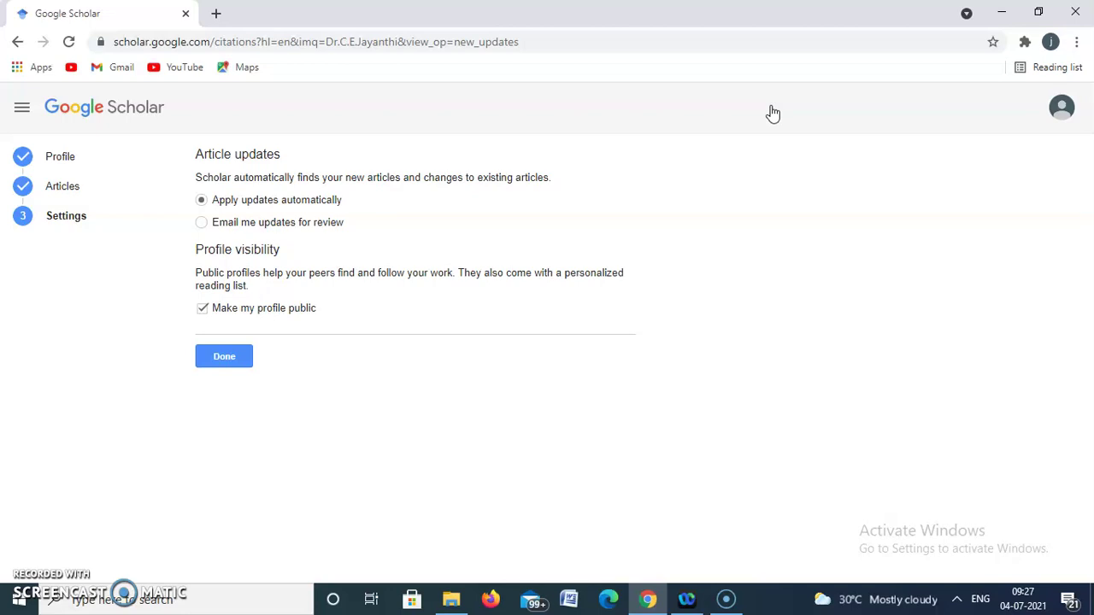
Step: Keep the profile public with automatic article updates and finish setup with Done
click(203, 309)
click(203, 310)
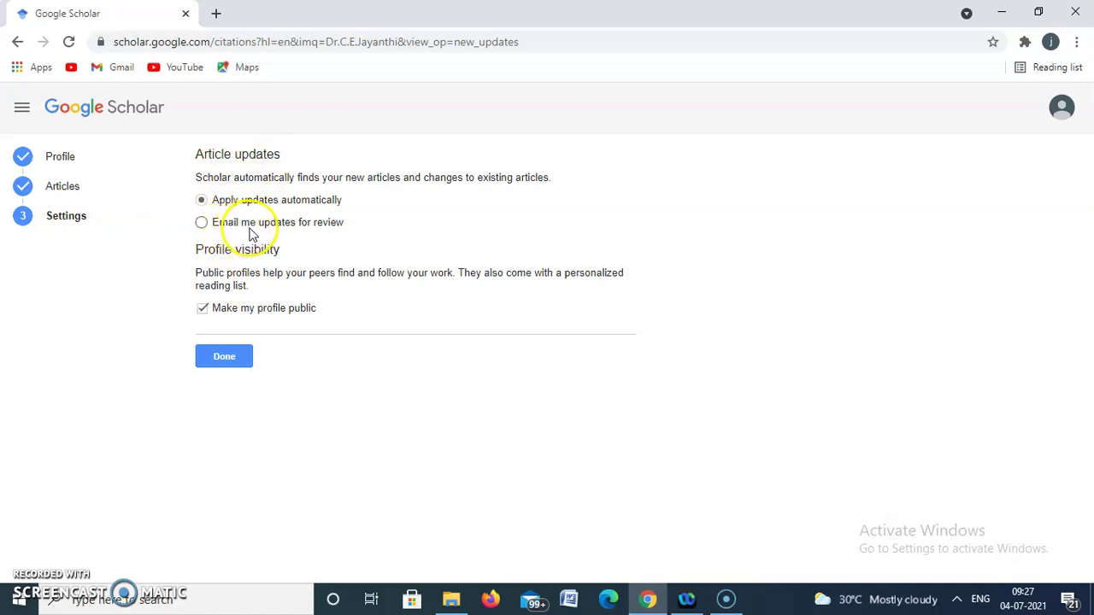
click(202, 201)
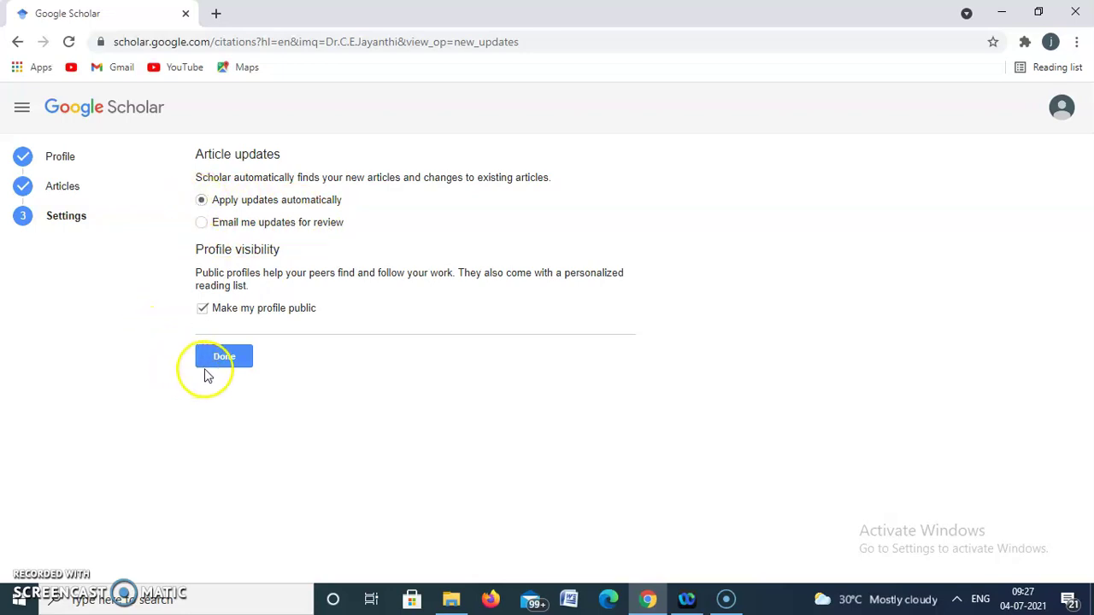
click(233, 360)
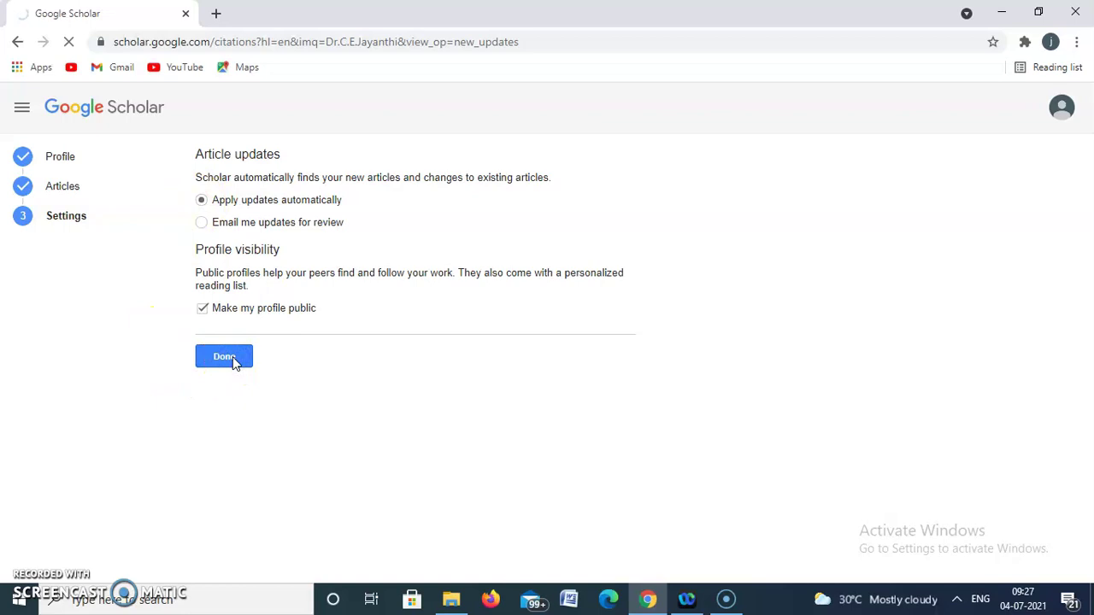